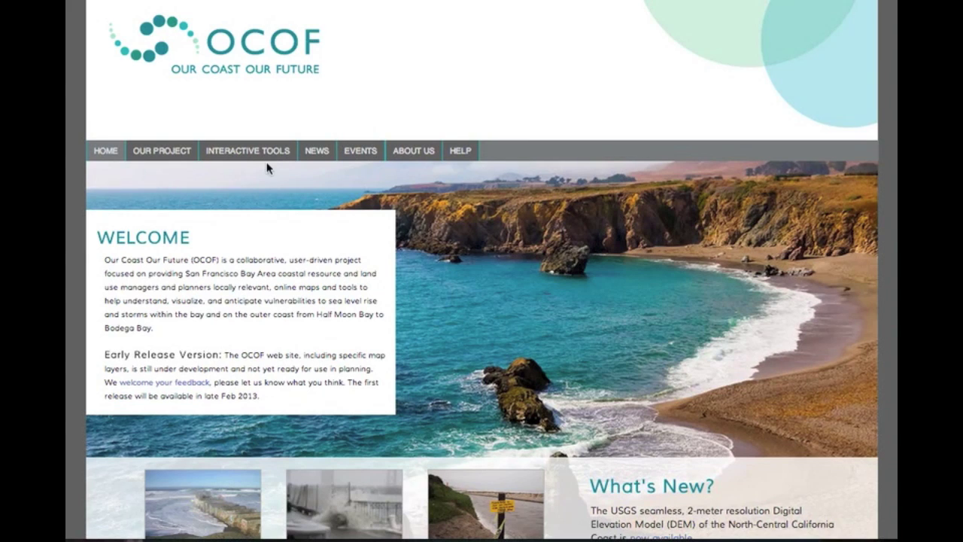
- Open the OCOF Interactive Map from the Interactive Tools menu
mouse_move(275, 158)
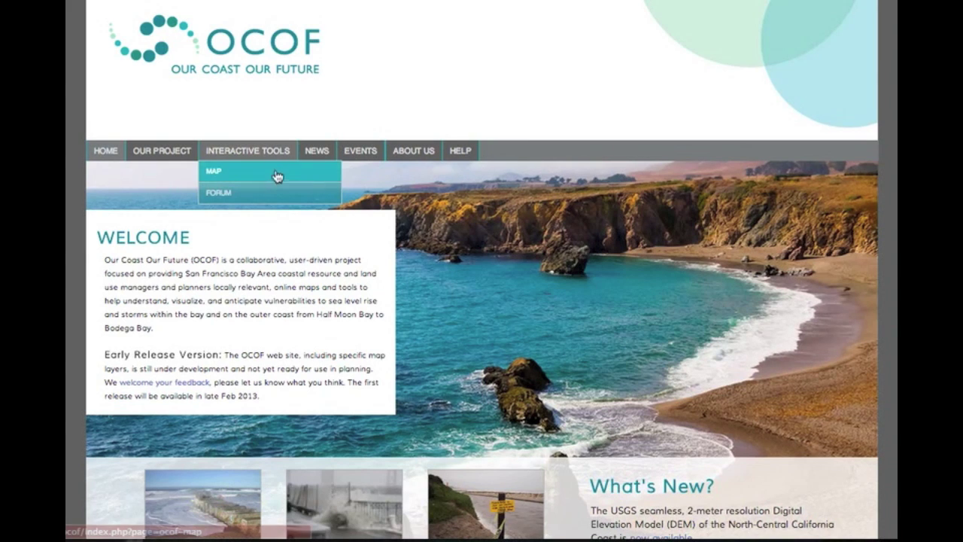
click(277, 178)
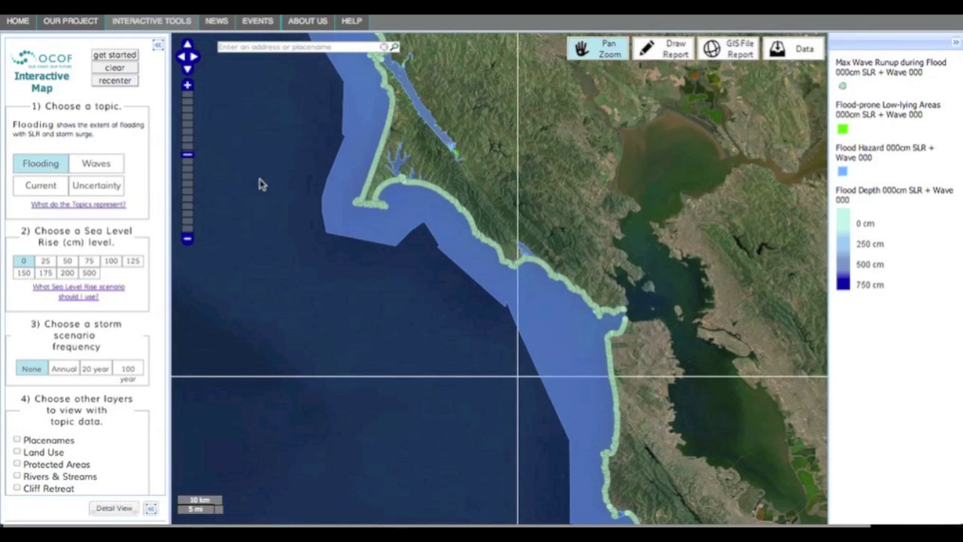
- Search the map for 'Pillar Point Harbor' to zoom there
click(234, 47)
text(Pi)
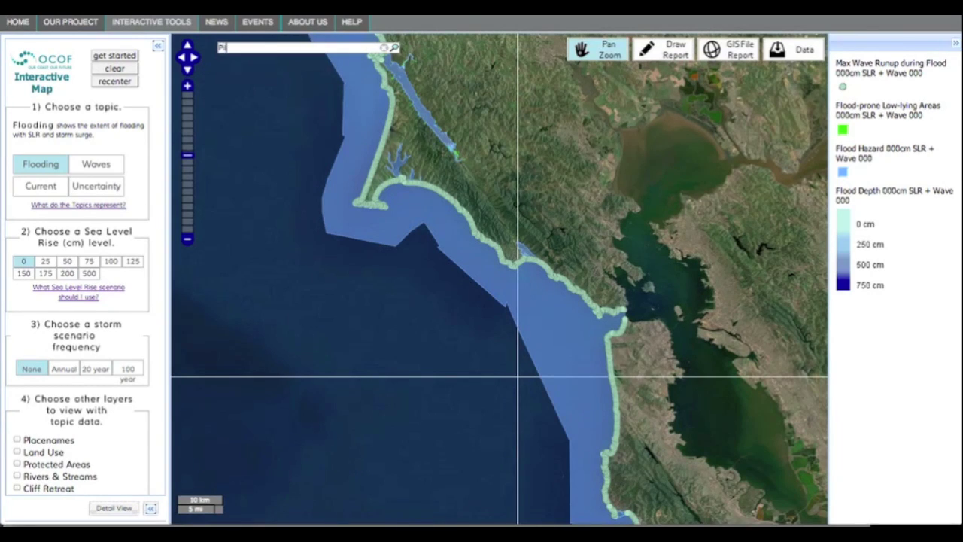
text(llar Point Harbor)
key(Return)
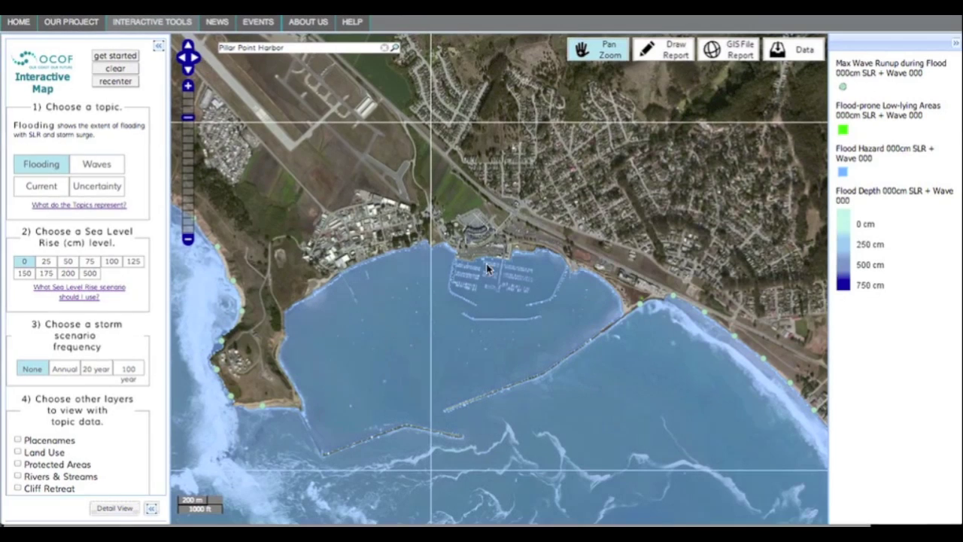
- Collapse the legend, review the topic help, then switch the map to the Waves topic
click(956, 45)
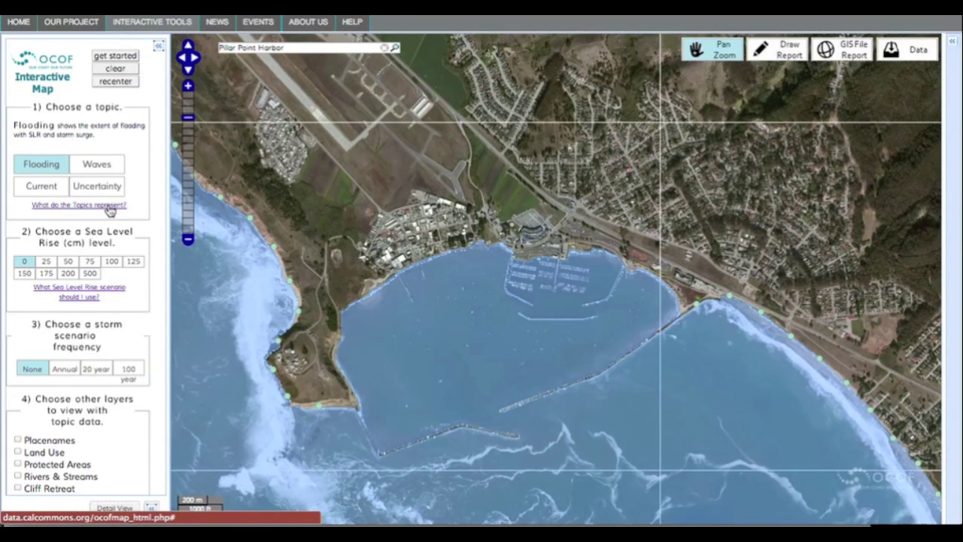
click(110, 206)
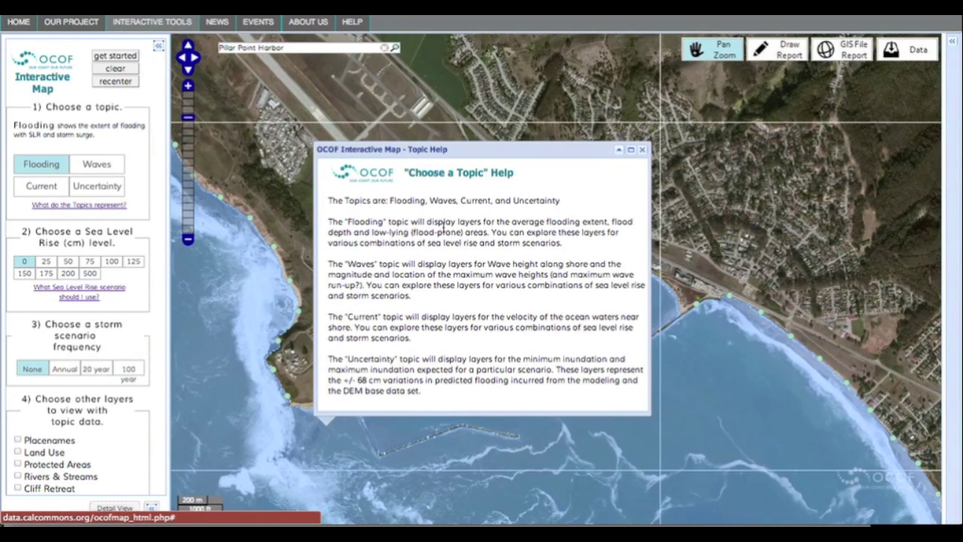
click(643, 150)
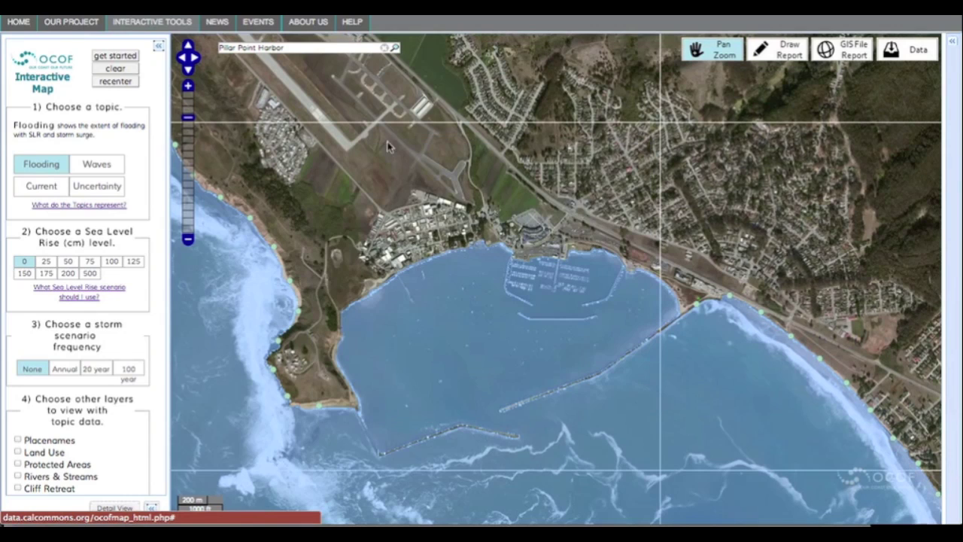
click(103, 168)
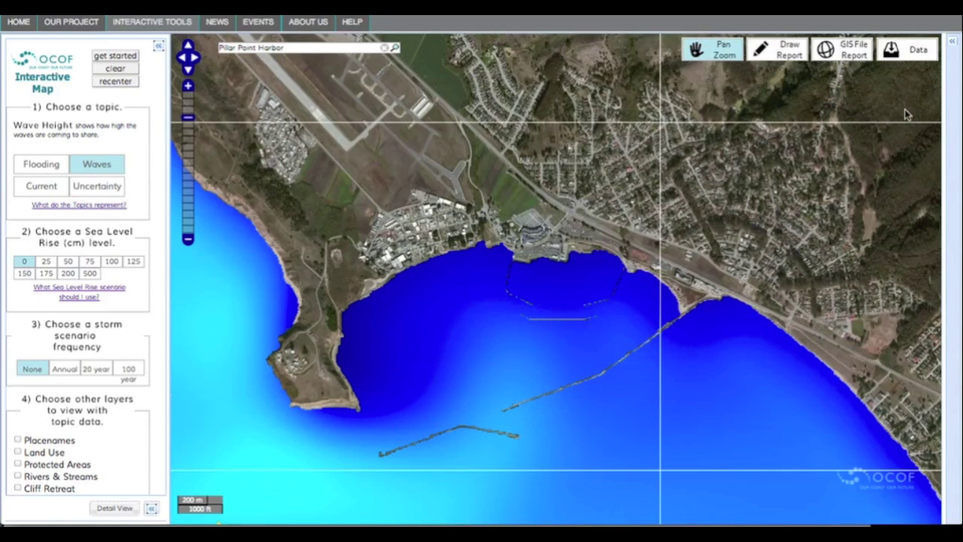
- Reopen the legend panel and scroll down to the wave-height scale
click(953, 47)
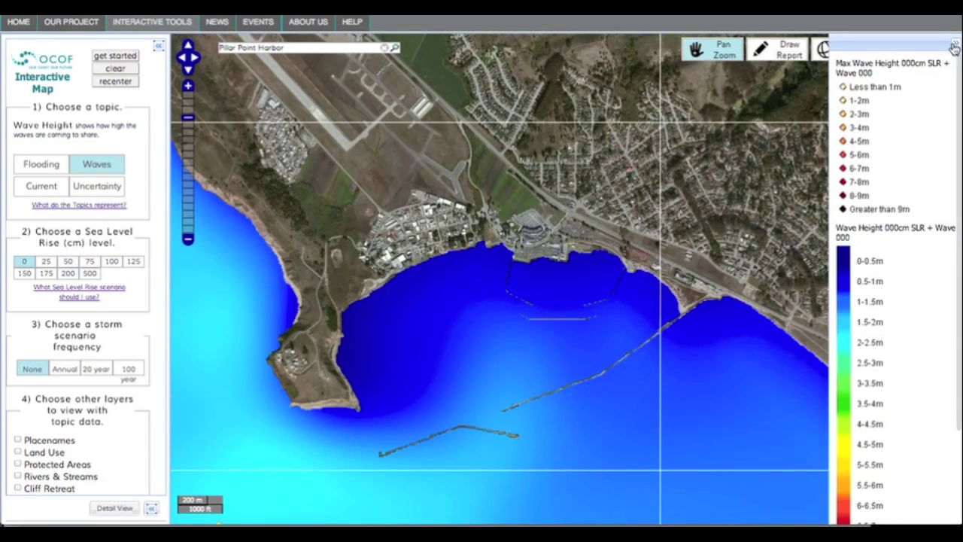
scroll(903, 317, down, 3)
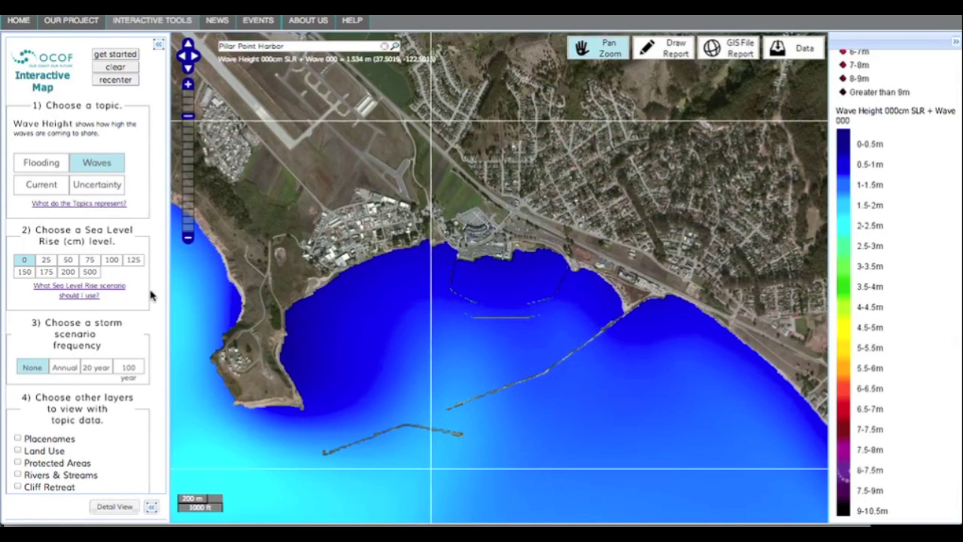
scroll(139, 319, down, 4)
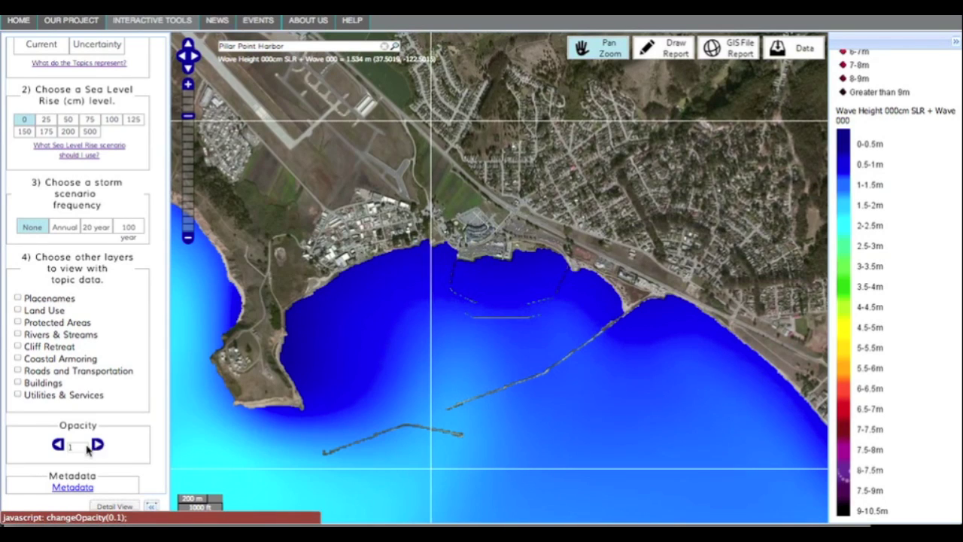
- Turn on the Placenames and Rivers & Streams layers, briefly toggling Land Use on and off
click(18, 299)
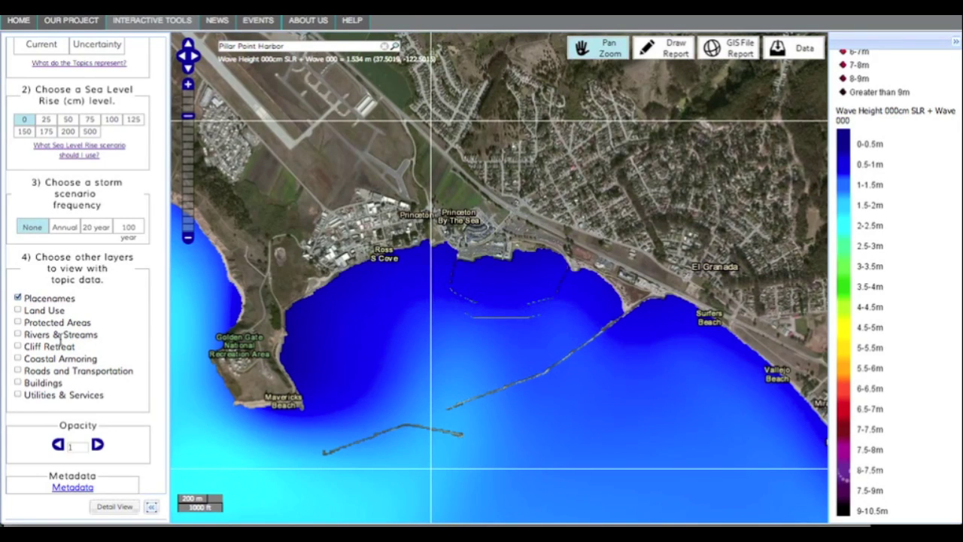
click(18, 334)
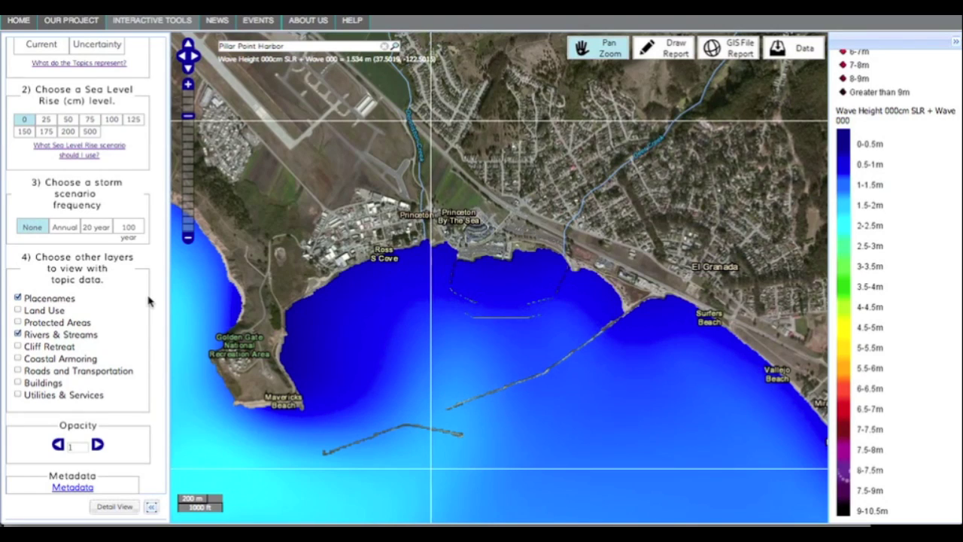
click(19, 311)
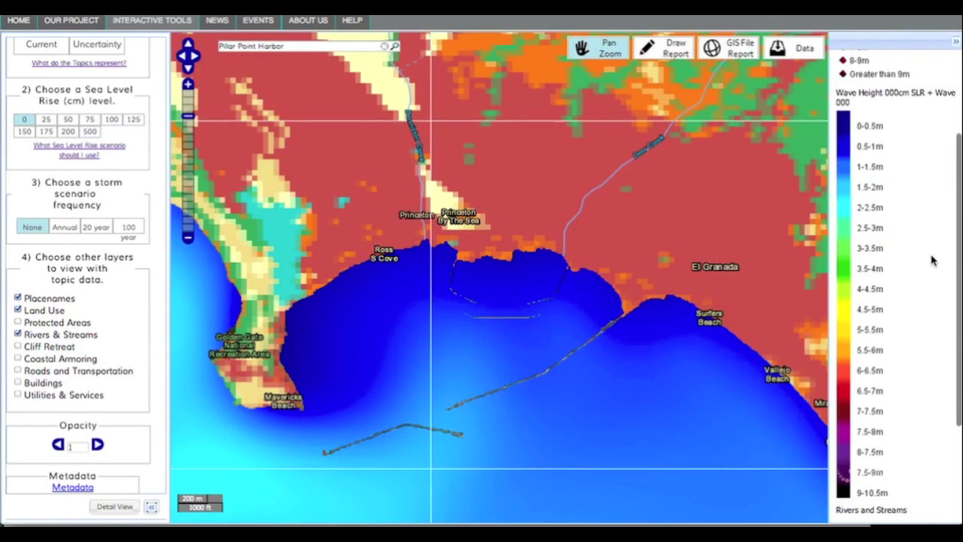
scroll(931, 260, down, 3)
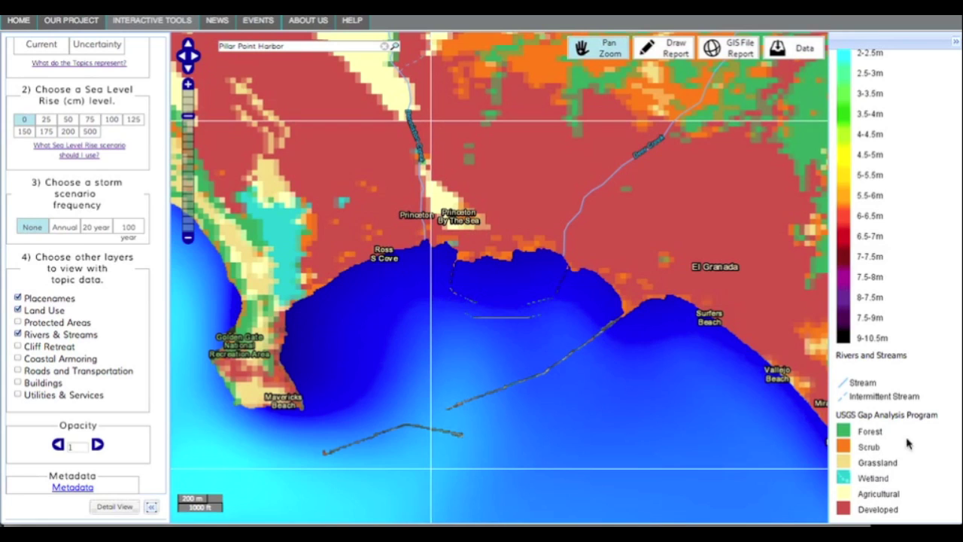
click(17, 311)
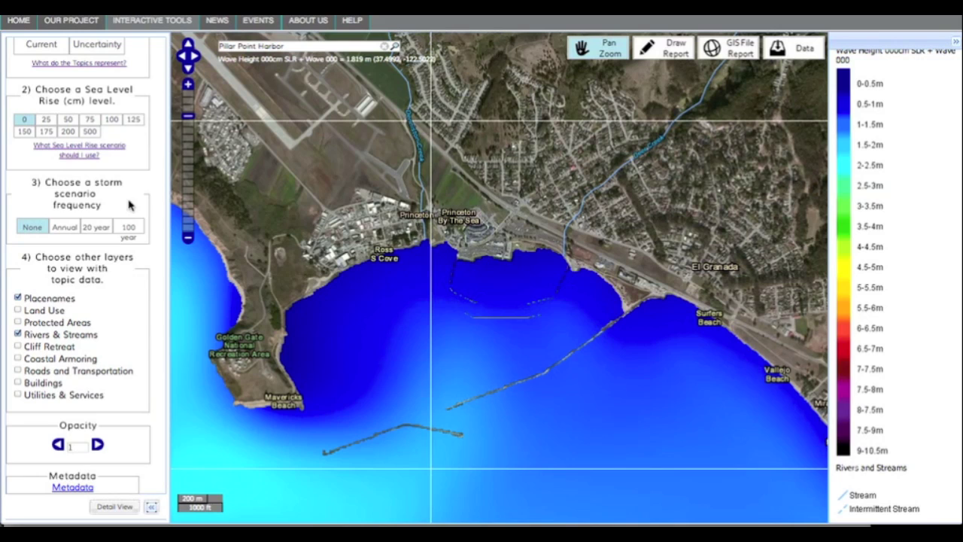
scroll(132, 182, up, 2)
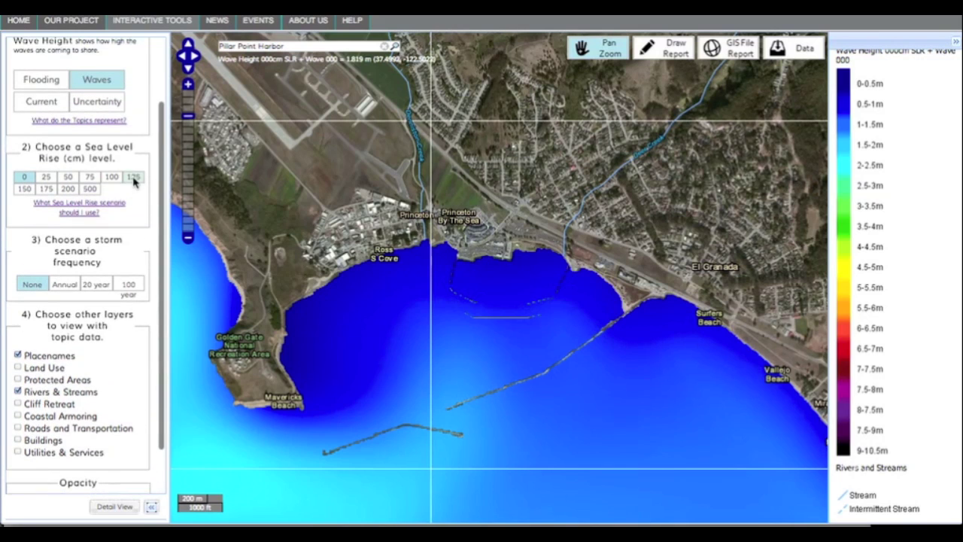
click(91, 208)
click(296, 340)
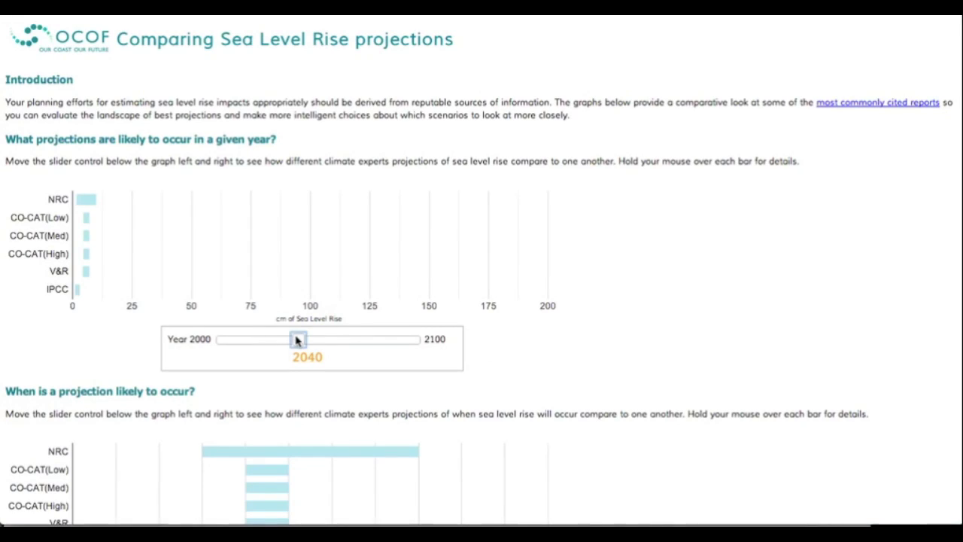
click(407, 346)
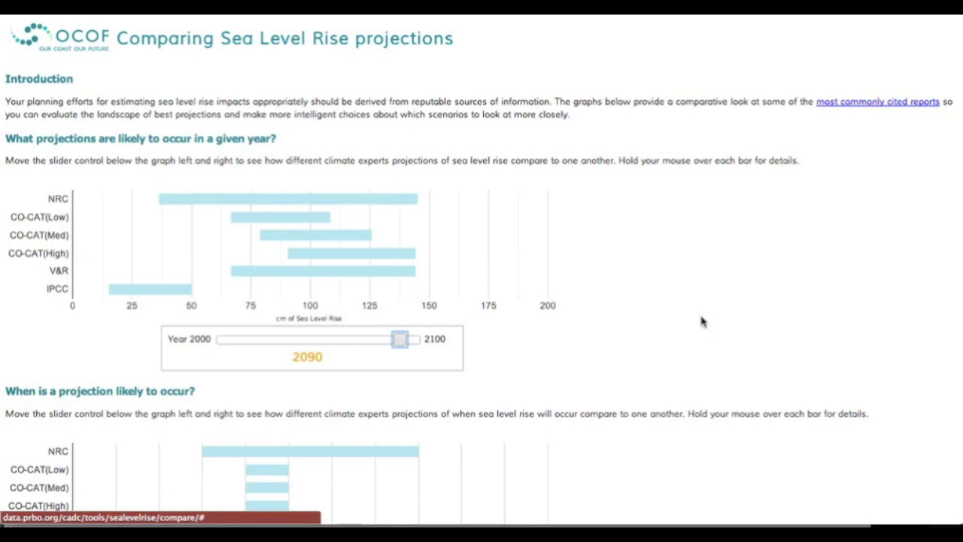
scroll(701, 322, down, 5)
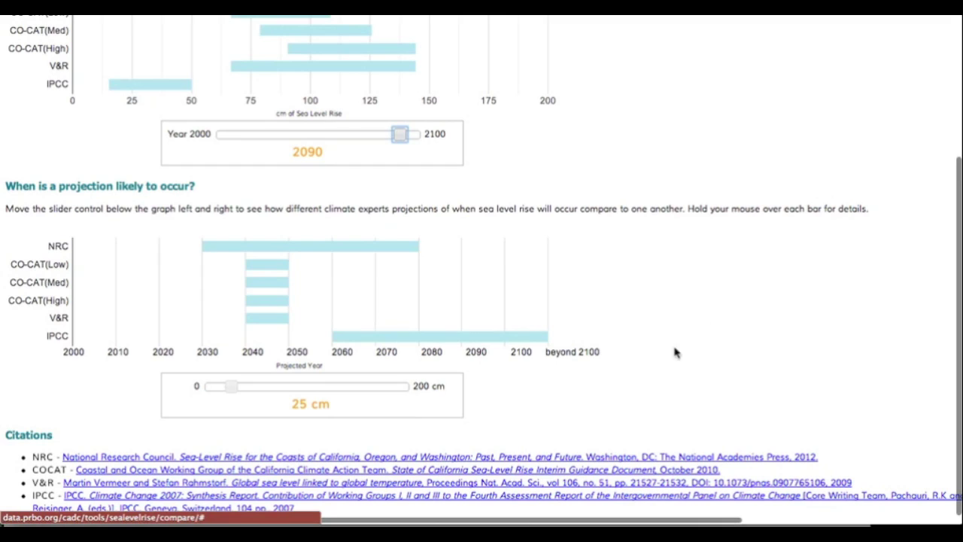
click(282, 388)
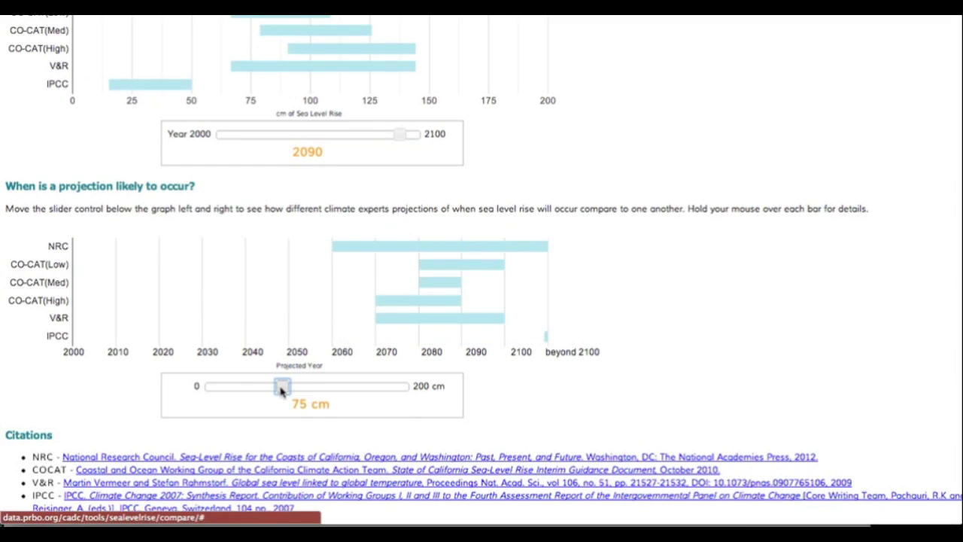
click(377, 389)
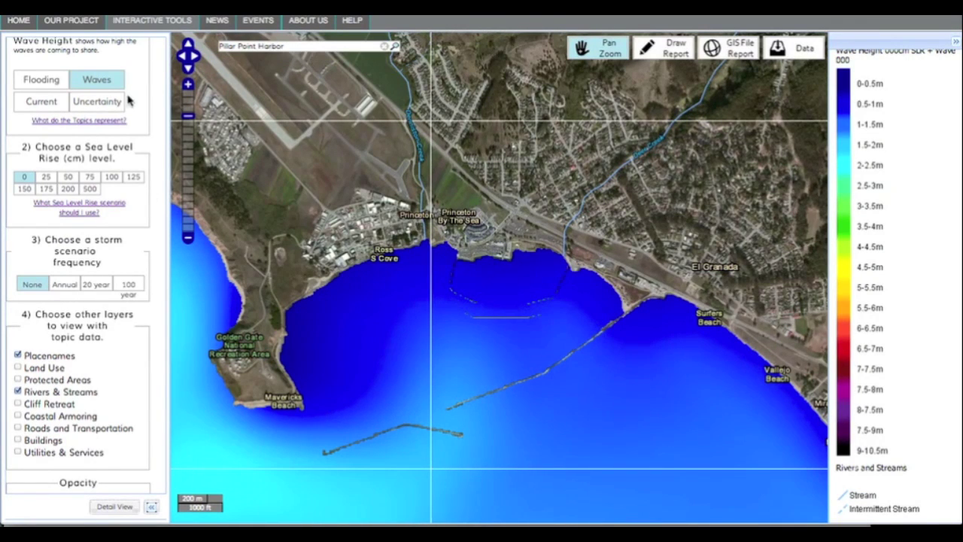
- Show flooding for 50 cm sea level rise with a 20-year storm, then its uncertainty
click(40, 79)
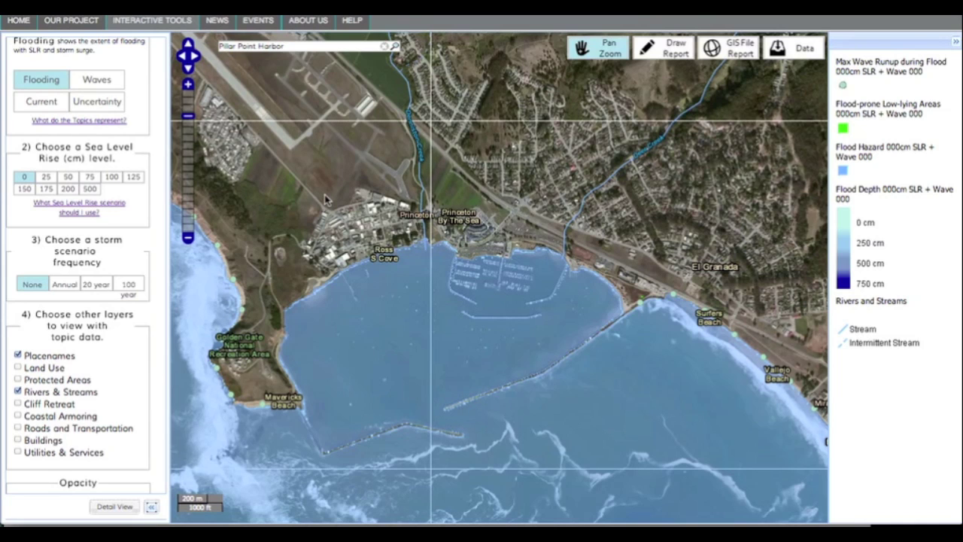
click(70, 179)
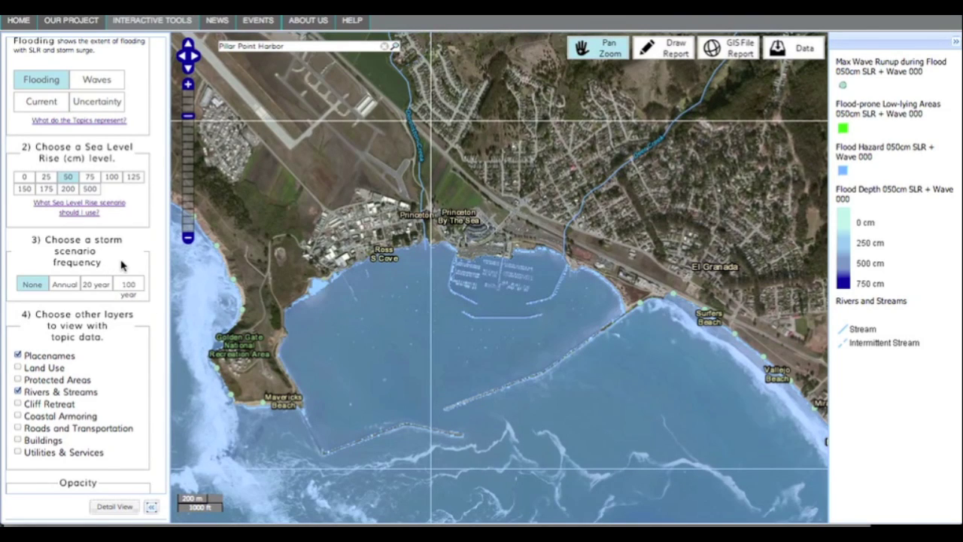
click(102, 285)
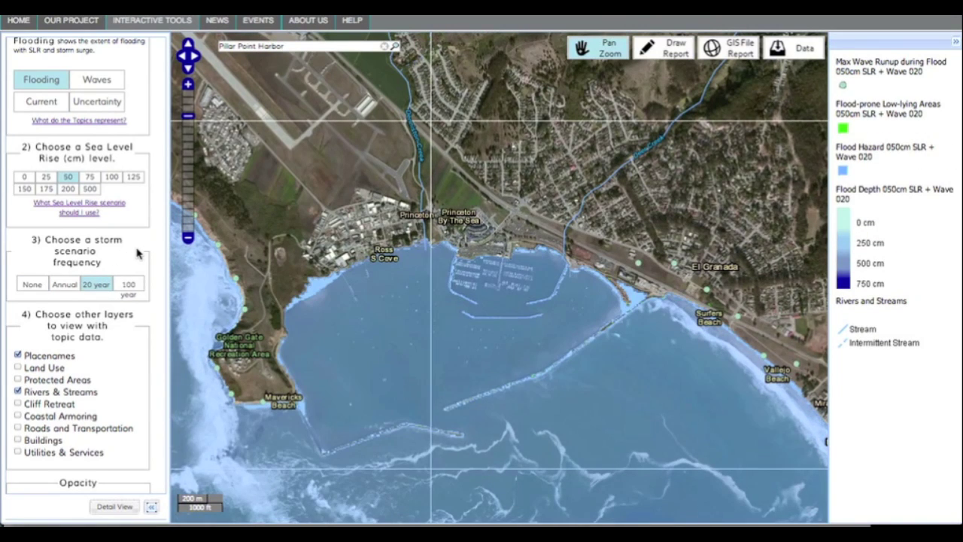
click(101, 105)
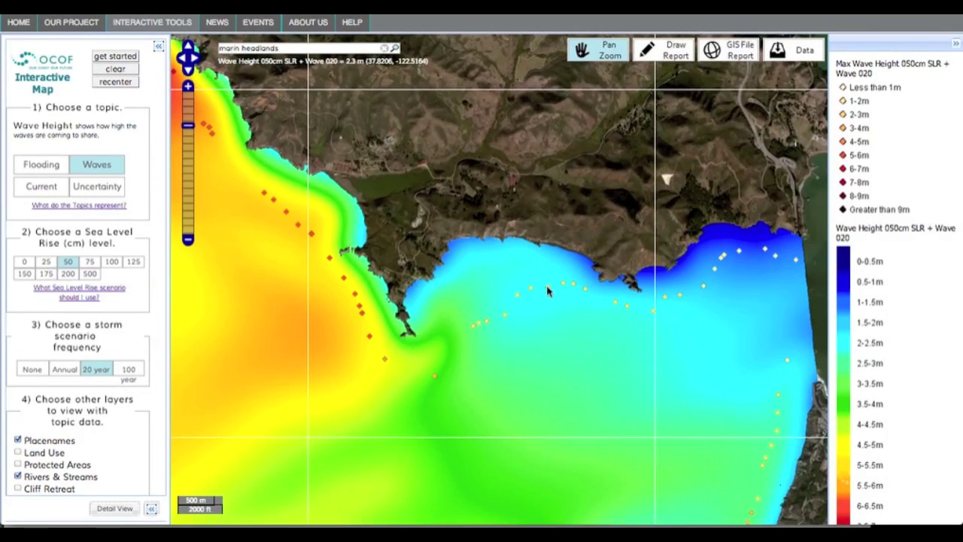
- Cycle wave heights through None, Annual, 20-year and 100-year storms at 50 cm SLR
scroll(922, 273, down, 3)
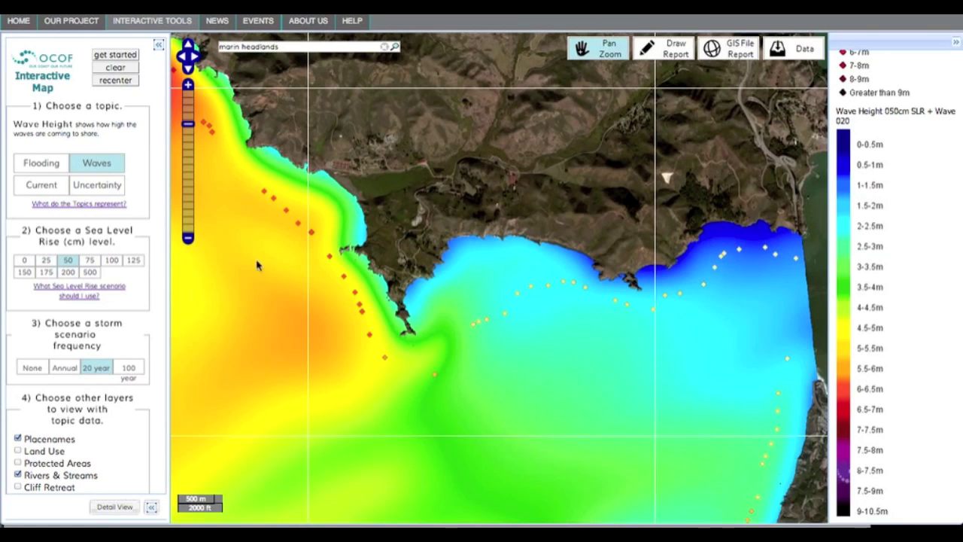
click(43, 369)
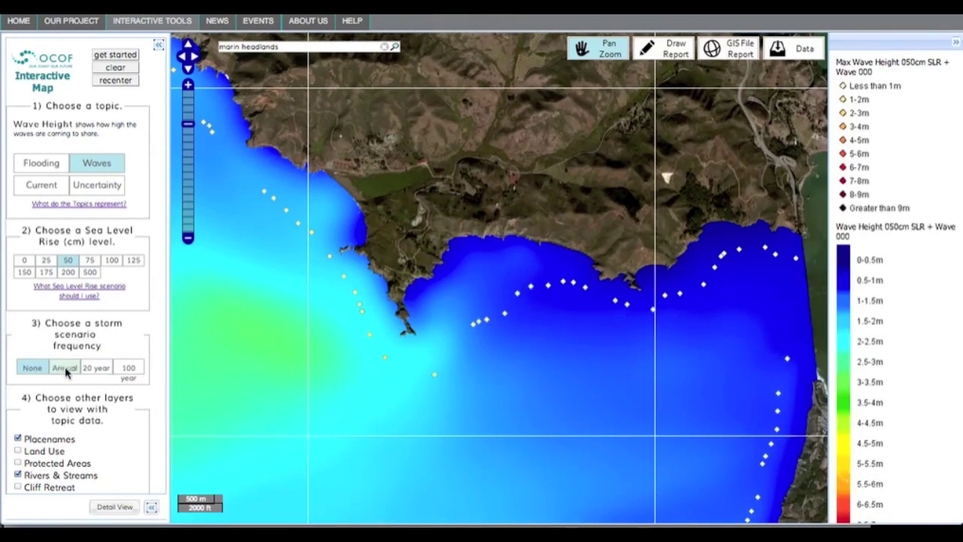
click(68, 367)
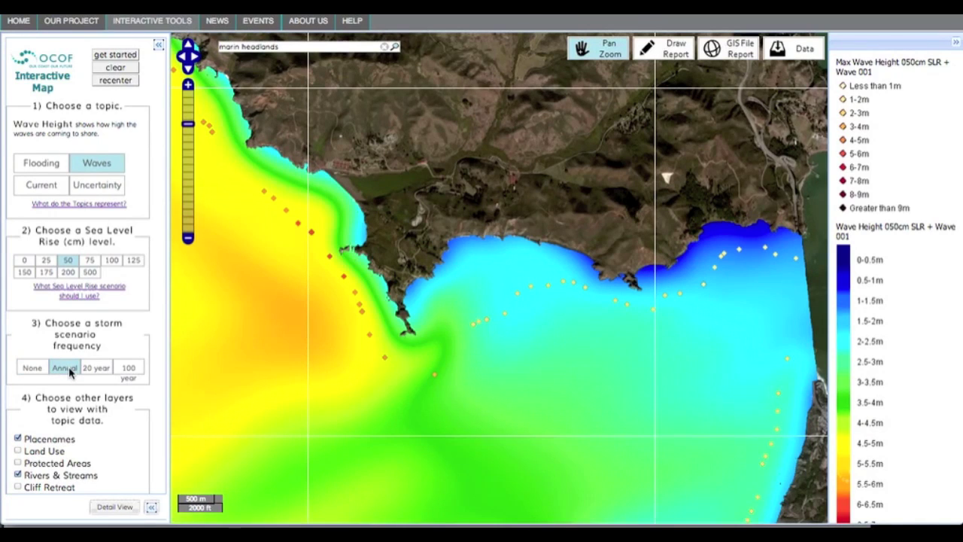
click(108, 371)
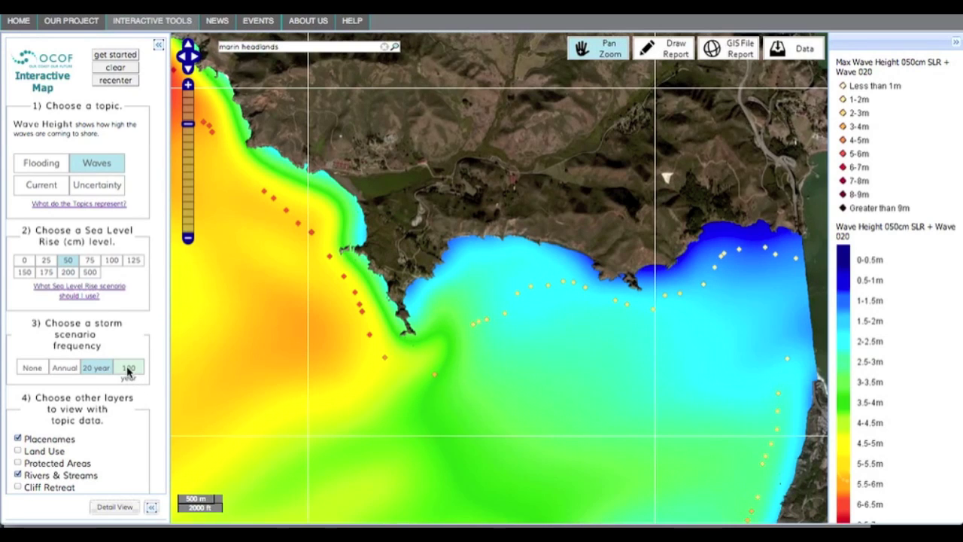
click(129, 369)
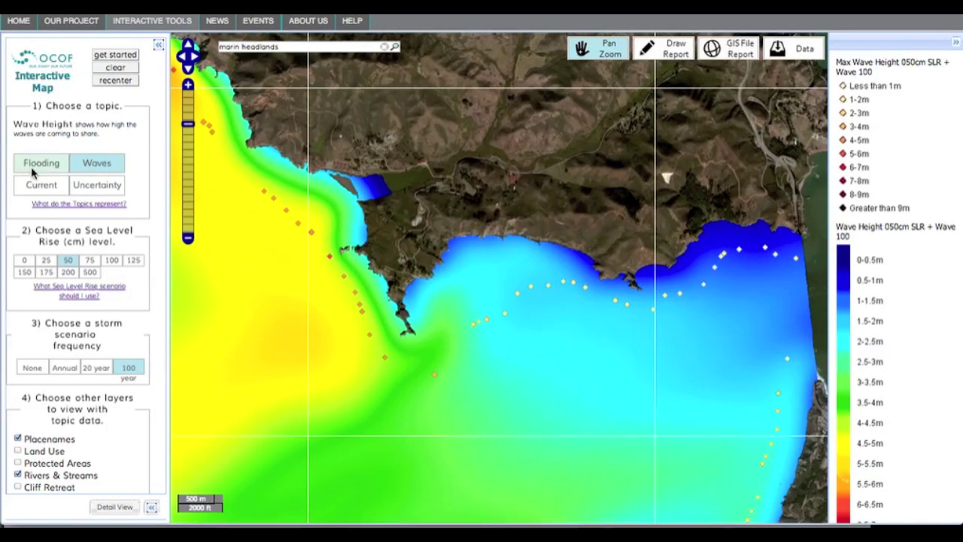
- Switch to the Current topic and set sea level rise to 500 cm
click(36, 189)
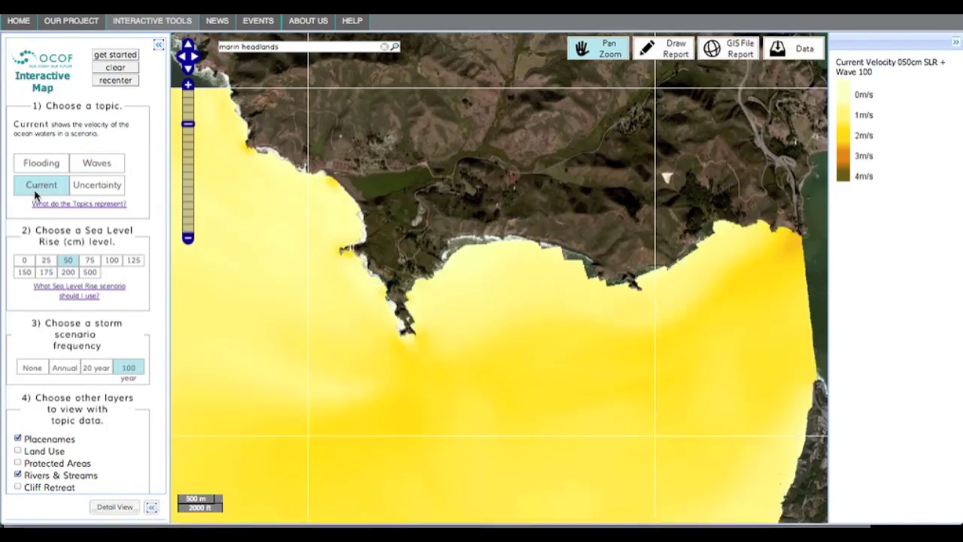
click(87, 274)
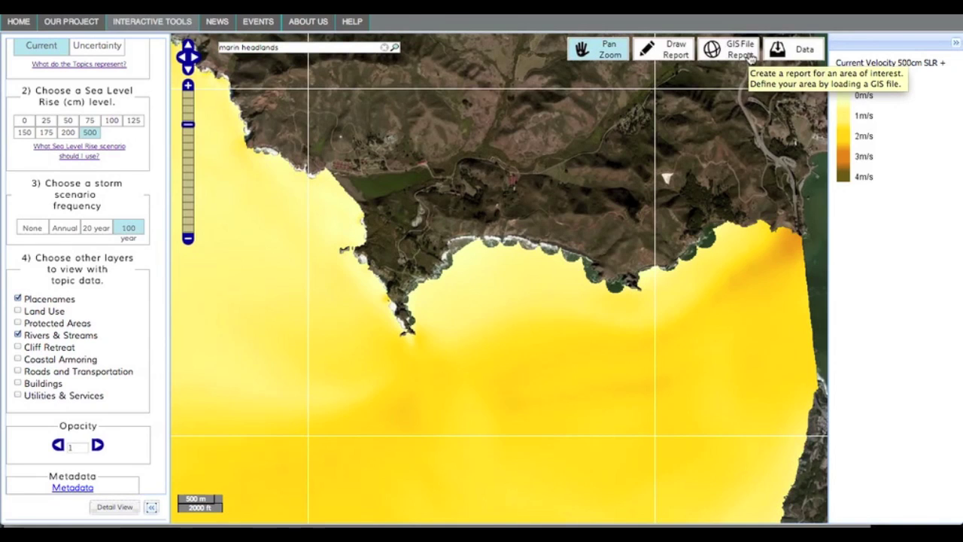
- Start a Draw Report area and place three corners on the headlands
click(659, 59)
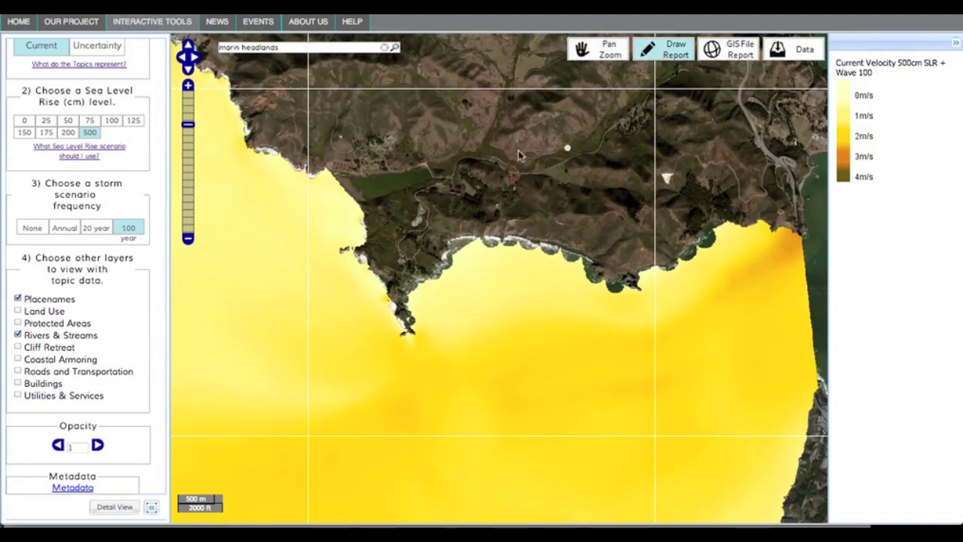
click(316, 161)
click(362, 226)
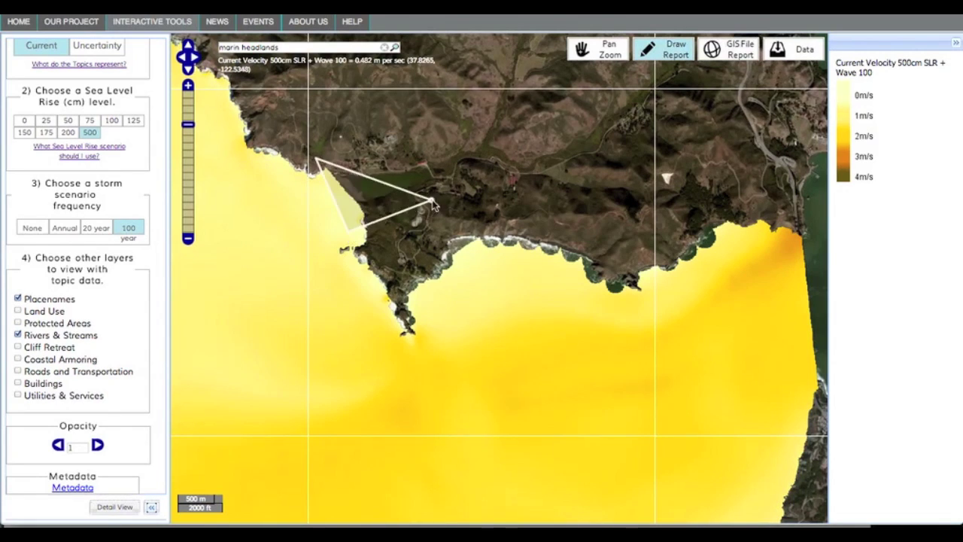
click(444, 194)
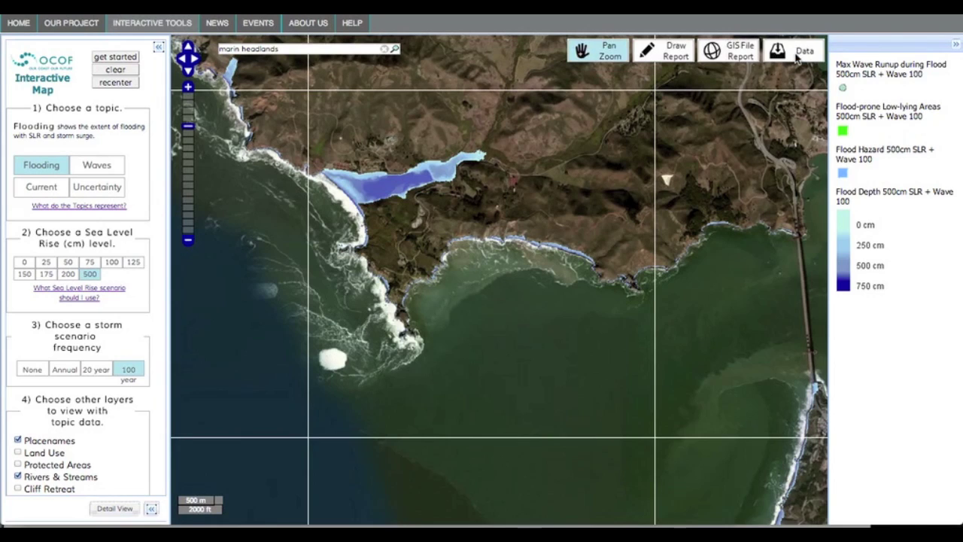
- Choose a data area, download the dataset as 1361216726.zip, and check the downloads list
click(796, 59)
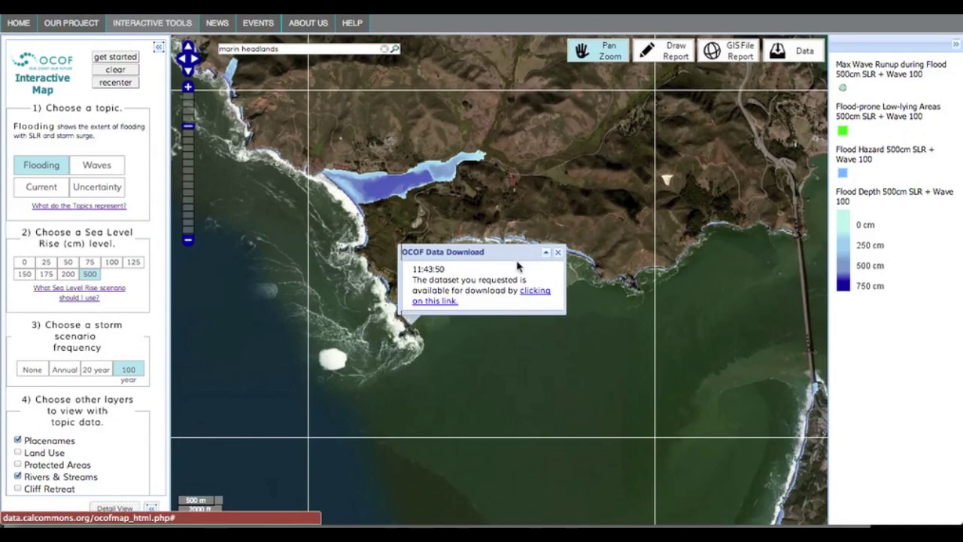
click(548, 296)
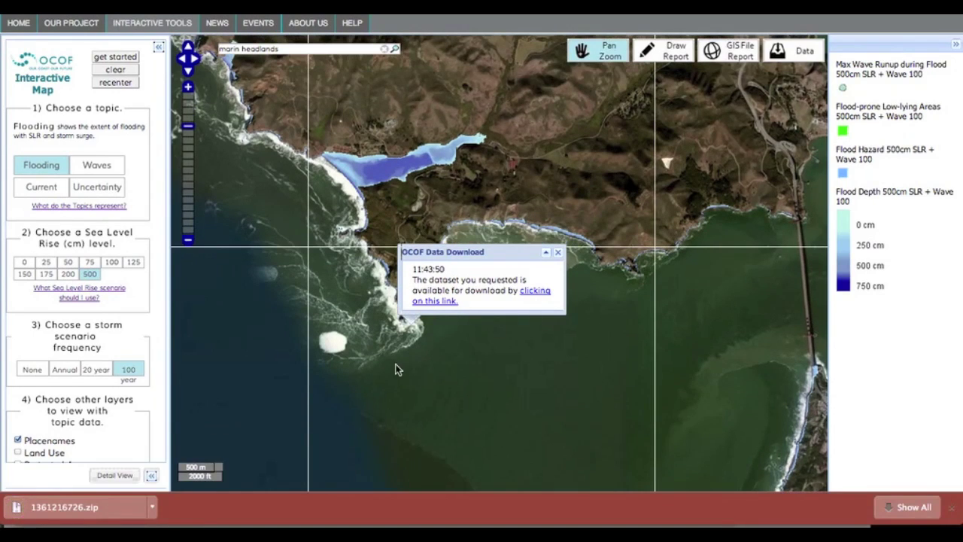
key(super+shift+j)
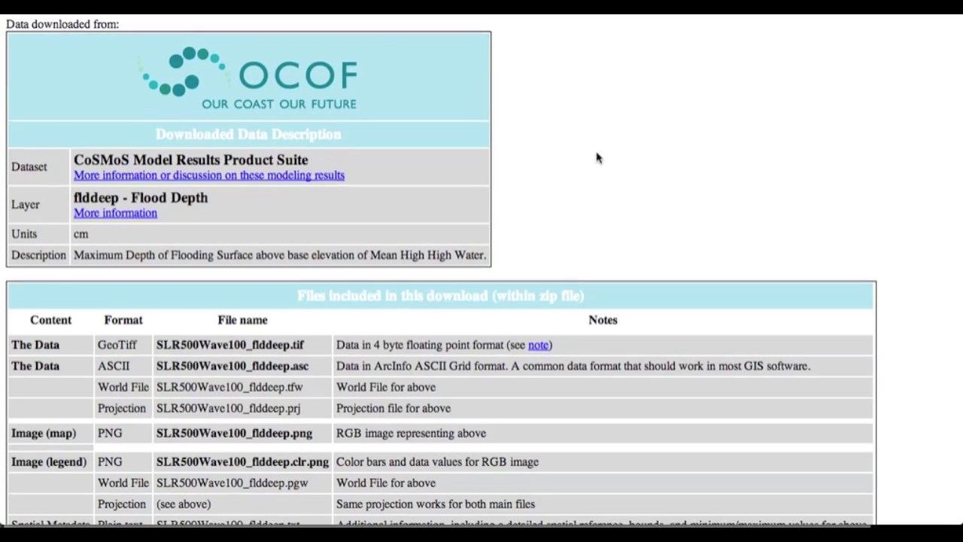
scroll(597, 157, down, 4)
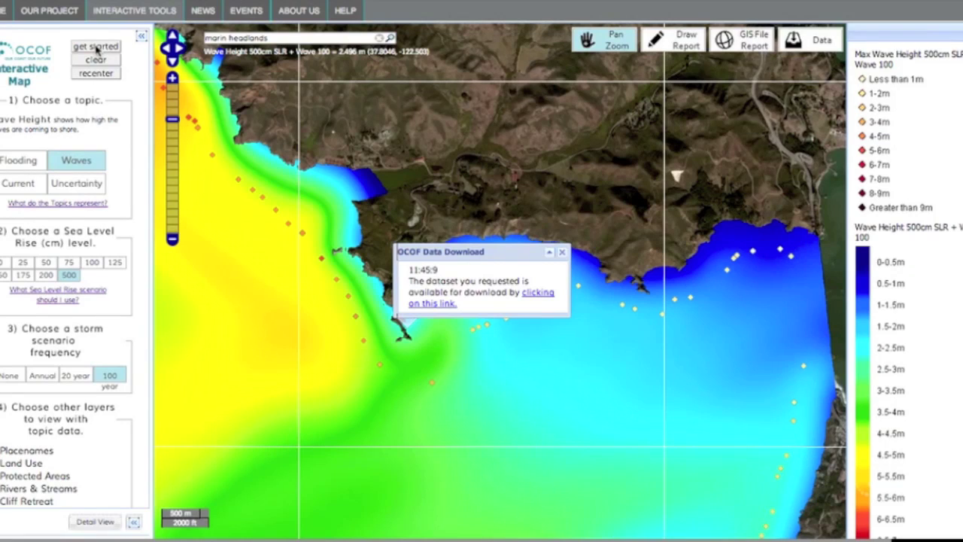
- Open the Interactive Map Help window and browse its guide to searching places and combining scenarios
click(96, 47)
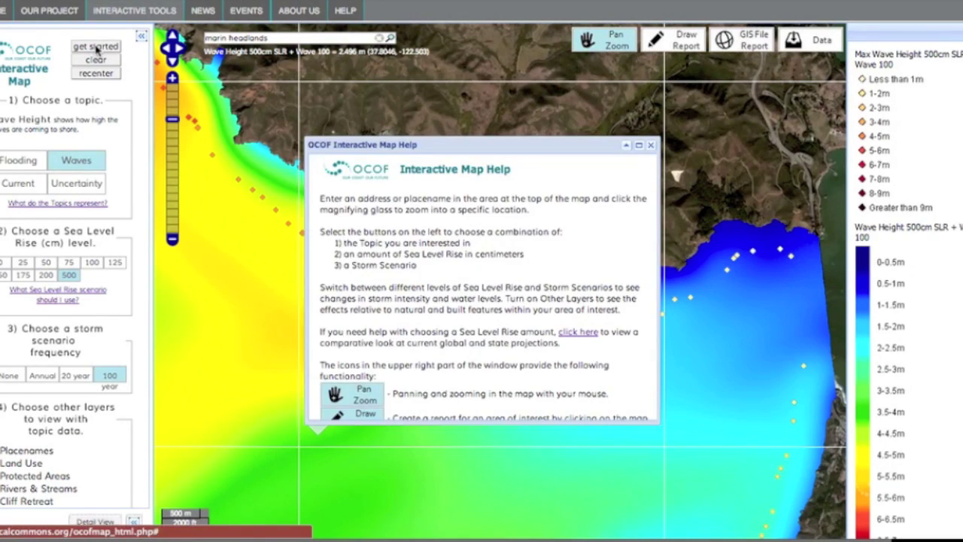
scroll(593, 218, down, 5)
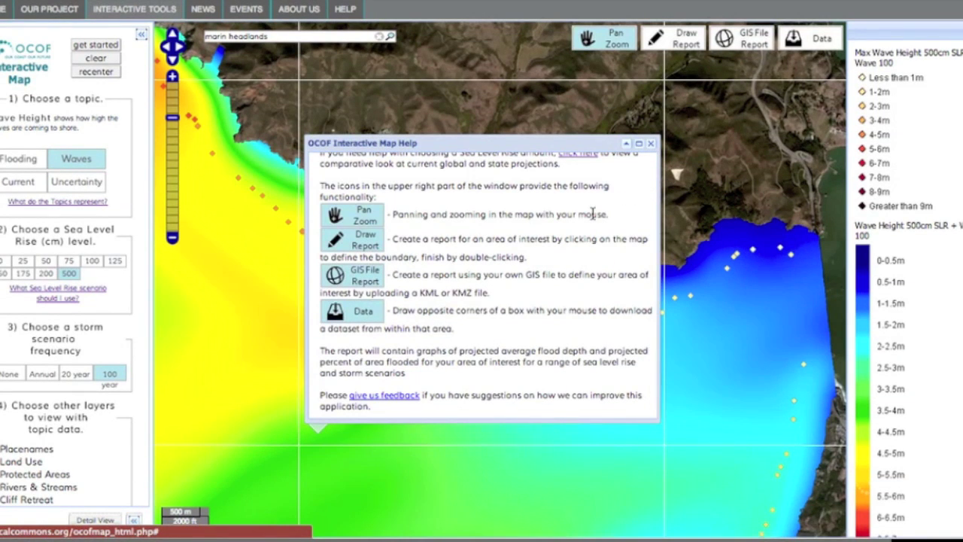
scroll(593, 214, up, 5)
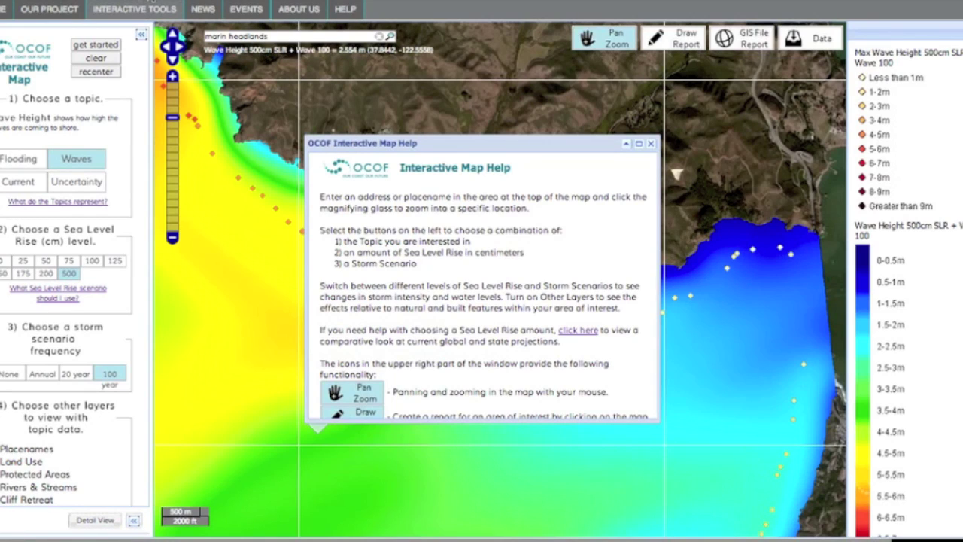
mouse_move(145, 12)
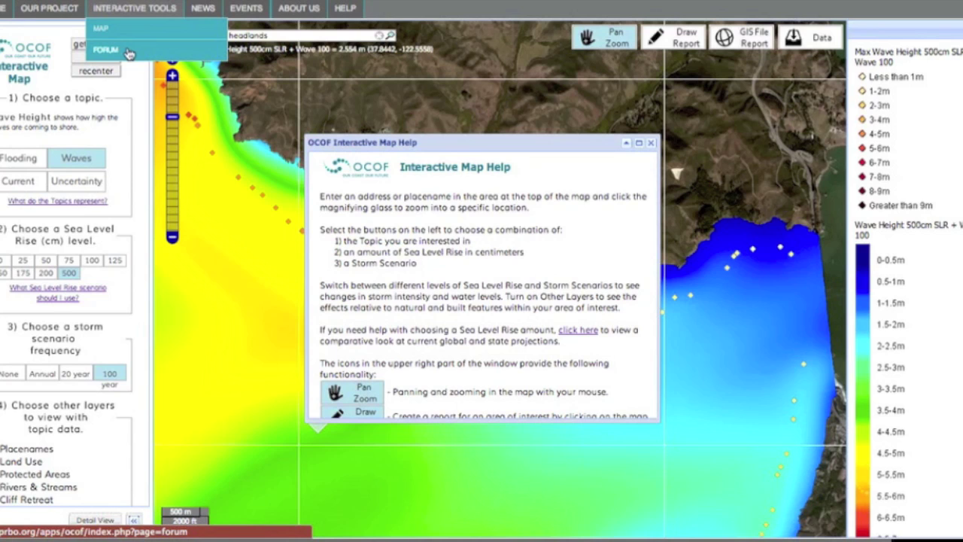
- Open the OCOF Forum and browse community posts like "Mean High Water – Shoreline"
click(130, 53)
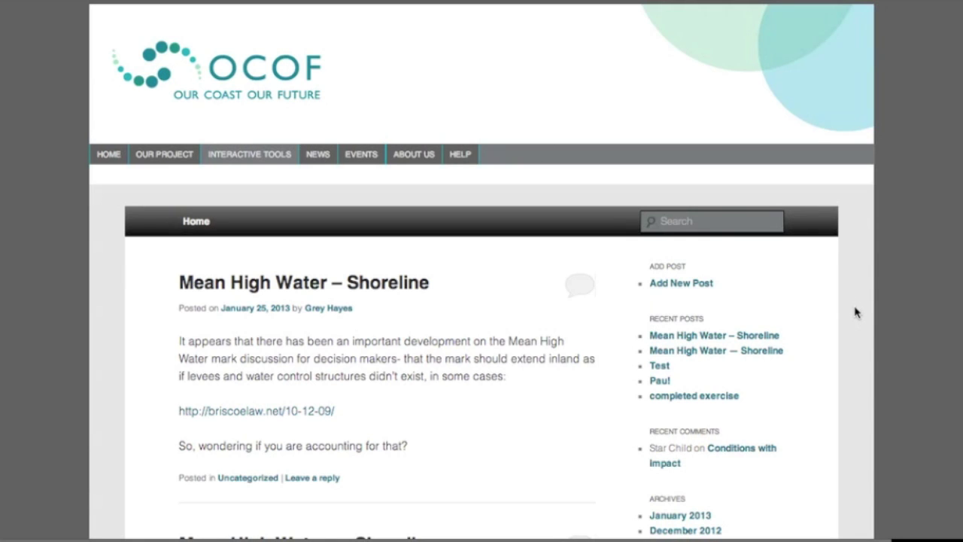
scroll(855, 312, down, 3)
scroll(856, 312, down, 3)
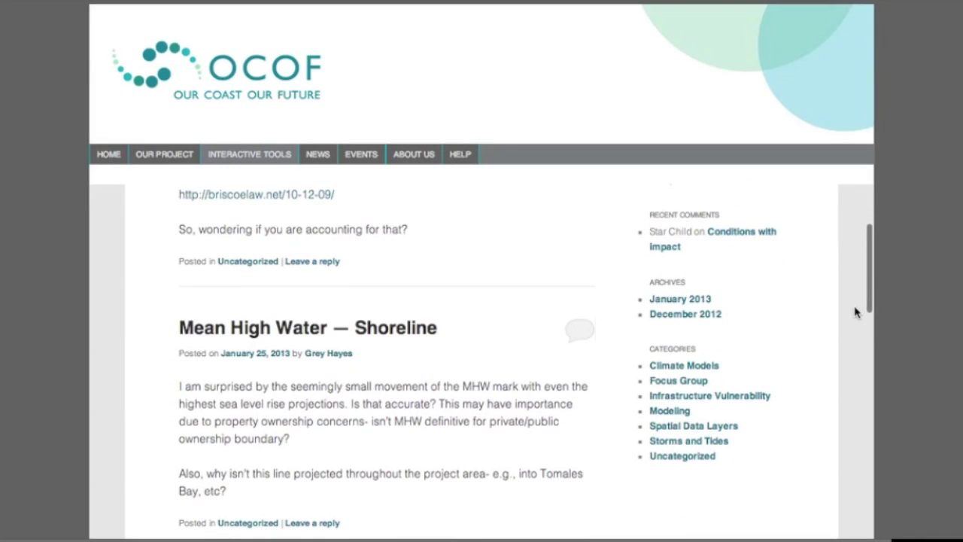